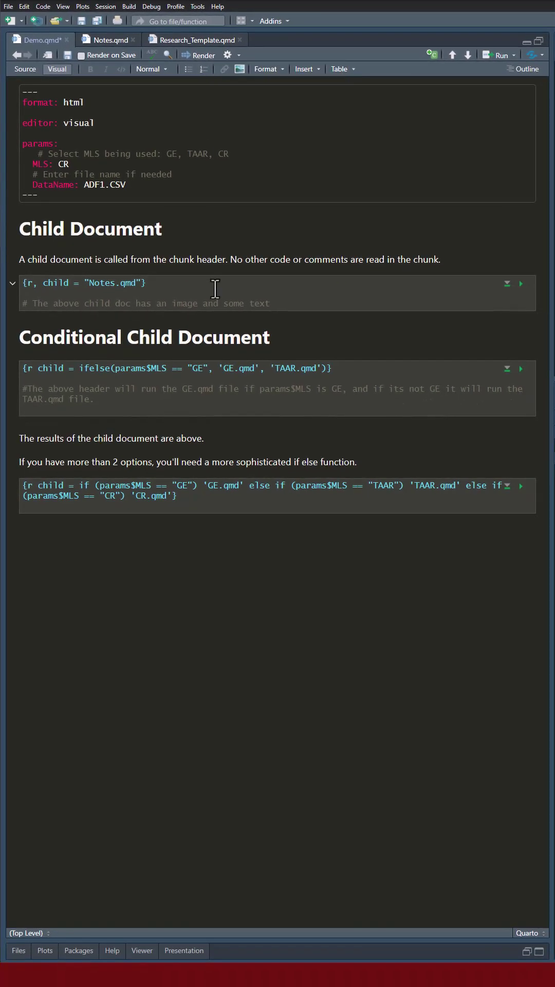
# Render the child-document Quarto demo to HTML and maximize the Viewer pane to show it
pyautogui.click(195, 67)
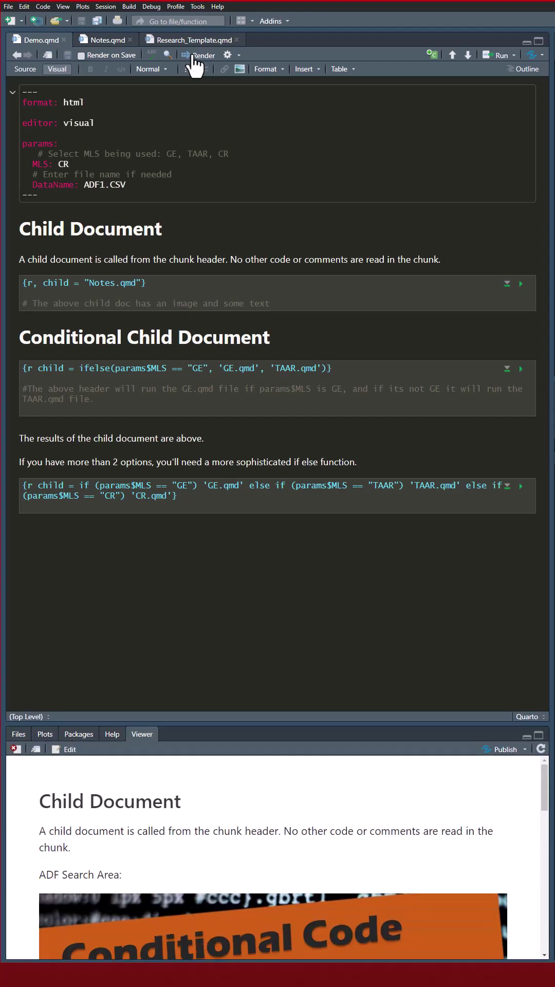
pyautogui.click(539, 735)
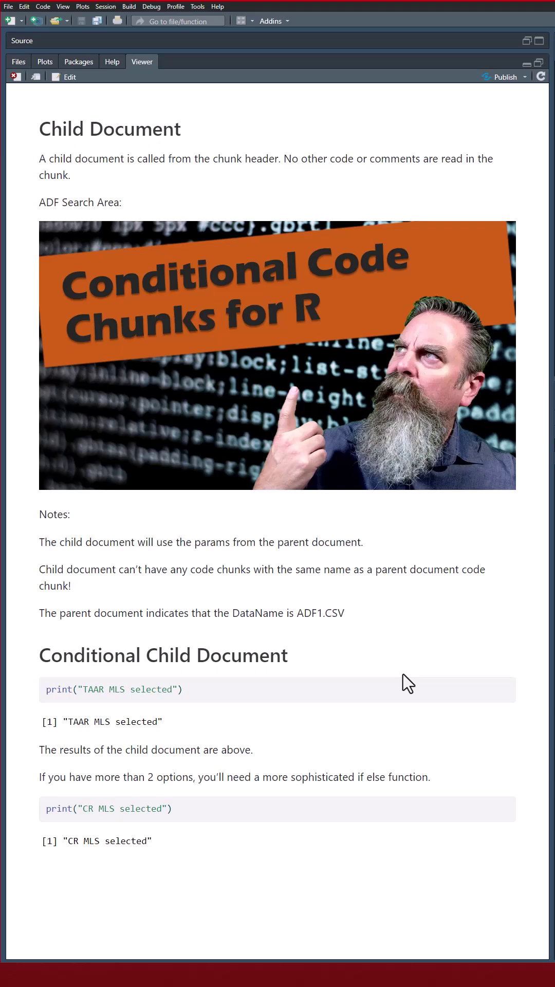